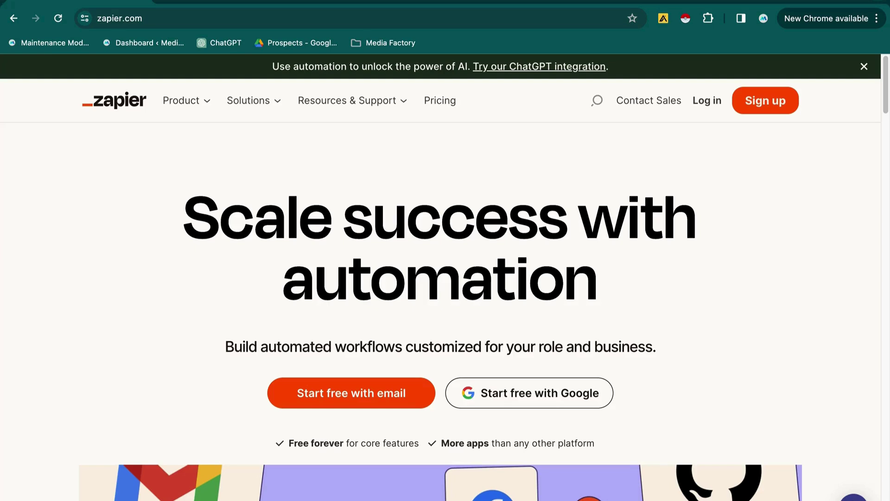
# Log in to Zapier with the Media Factory Google account and create a new Zap
pyautogui.click(707, 101)
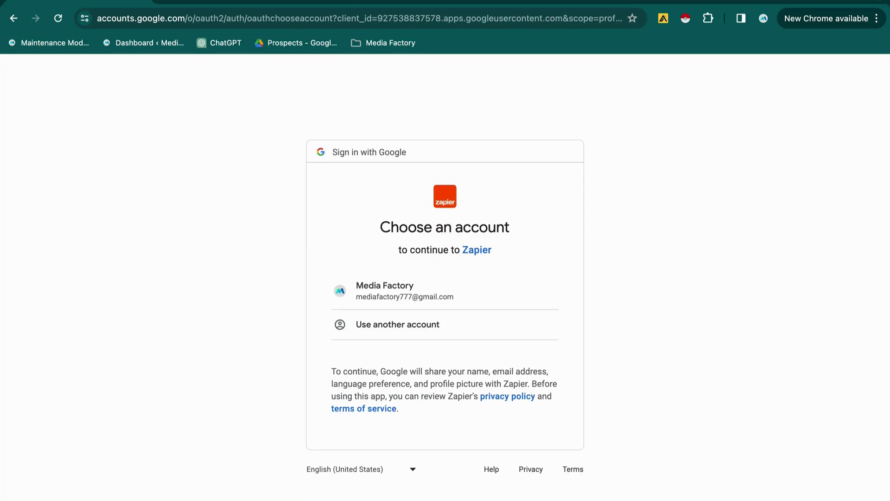
pyautogui.click(436, 294)
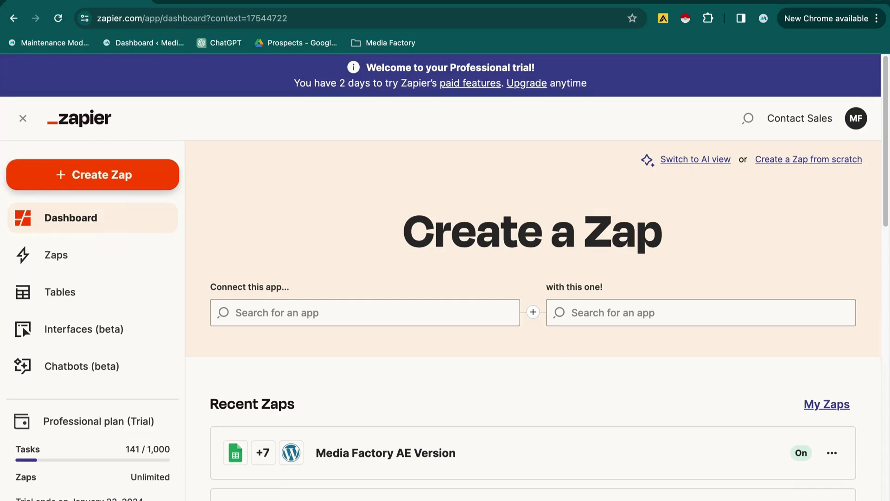
pyautogui.click(93, 175)
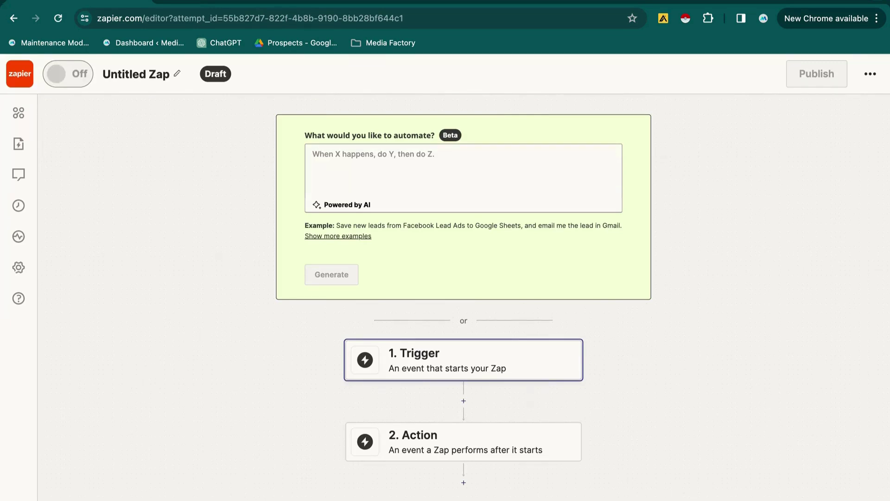
# Rename the untitled Zap as "Test Zap"
pyautogui.click(177, 74)
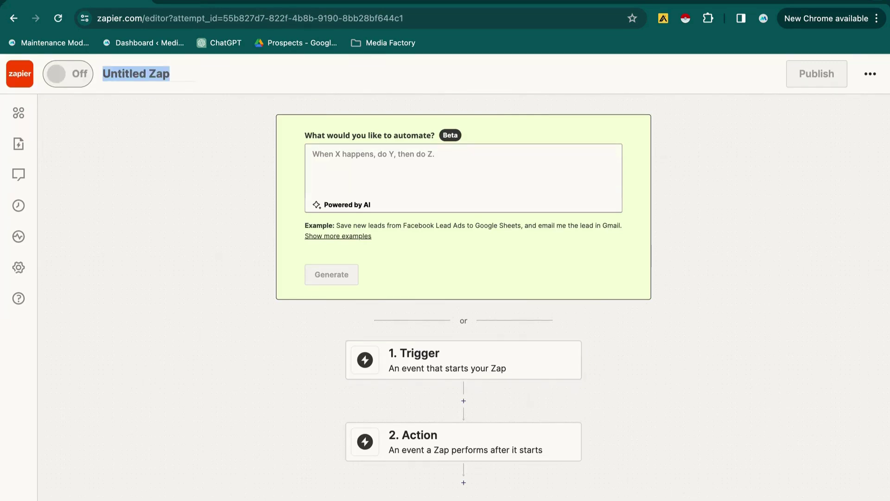
pyautogui.write('Tea')
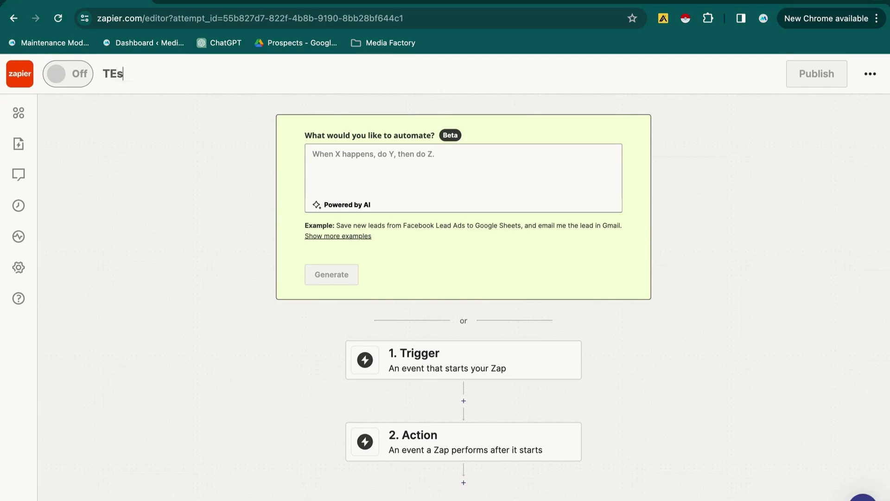
pyautogui.press('BackSpace')
pyautogui.press('BackSpace')
pyautogui.write('est Zap')
# Set the trigger app to RSS by Zapier with the New Item in Feed event
pyautogui.click(463, 361)
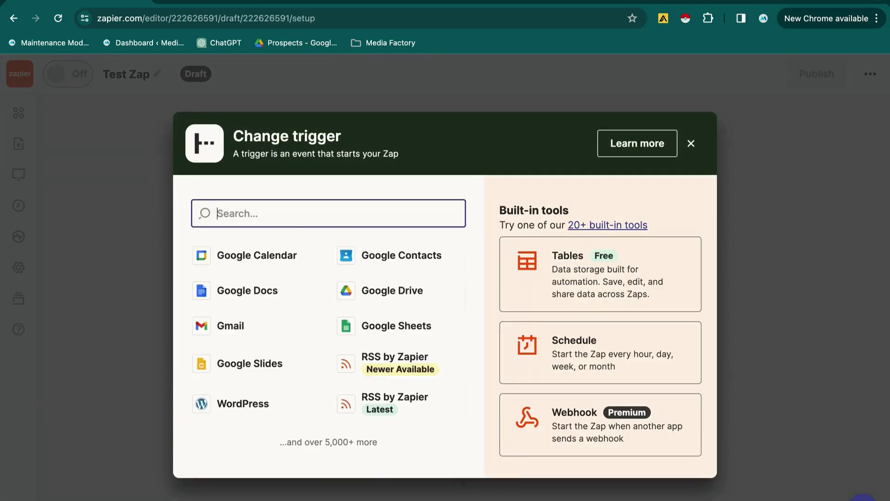
pyautogui.write('Rss')
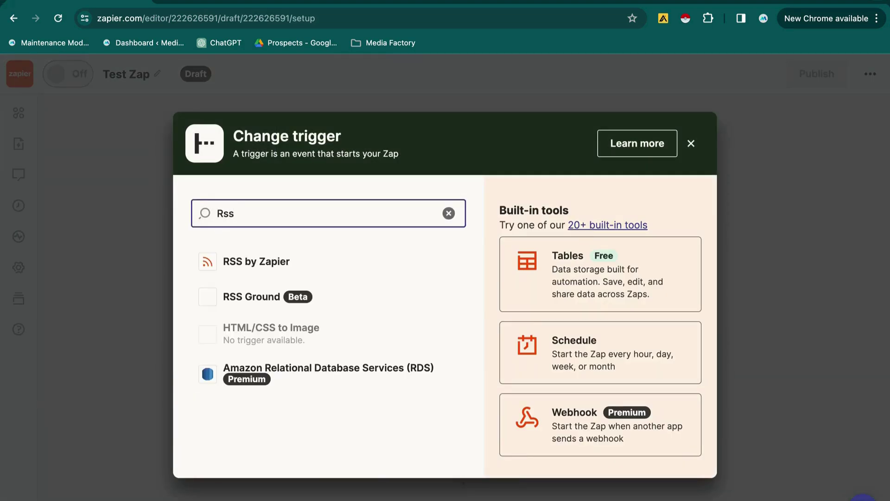
pyautogui.click(256, 261)
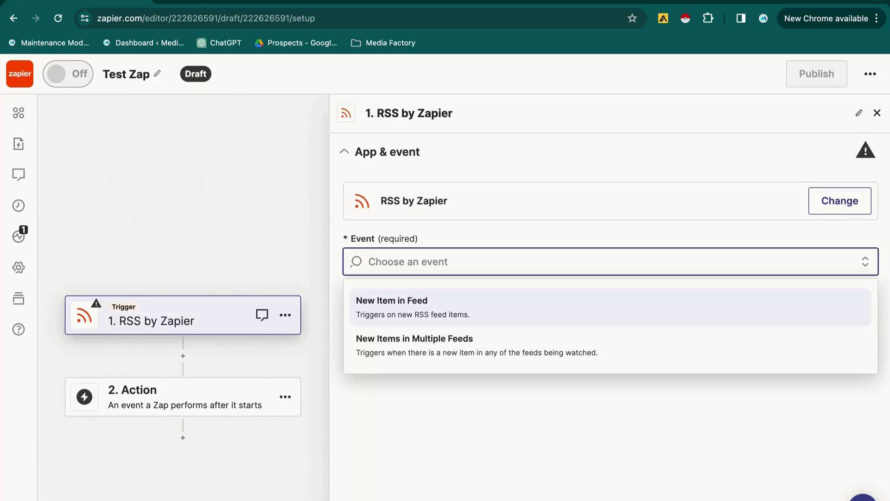
pyautogui.press('Return')
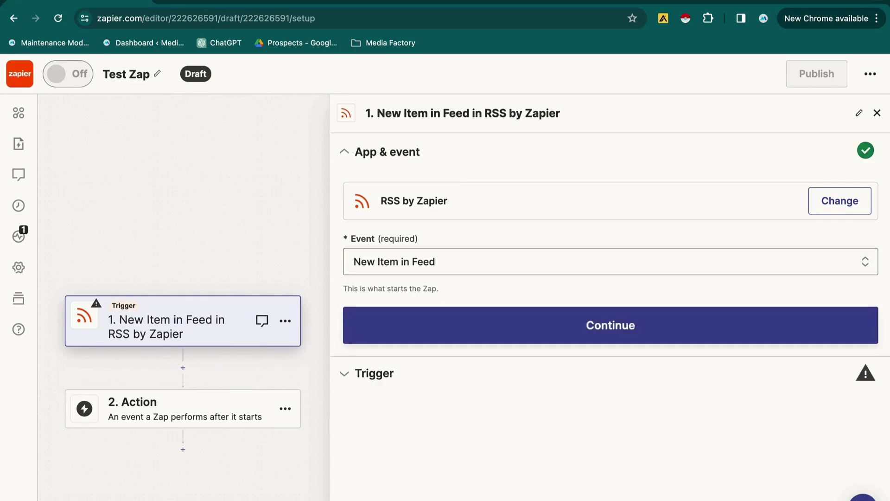
pyautogui.click(611, 325)
pyautogui.scroll(-1, 611, 320)
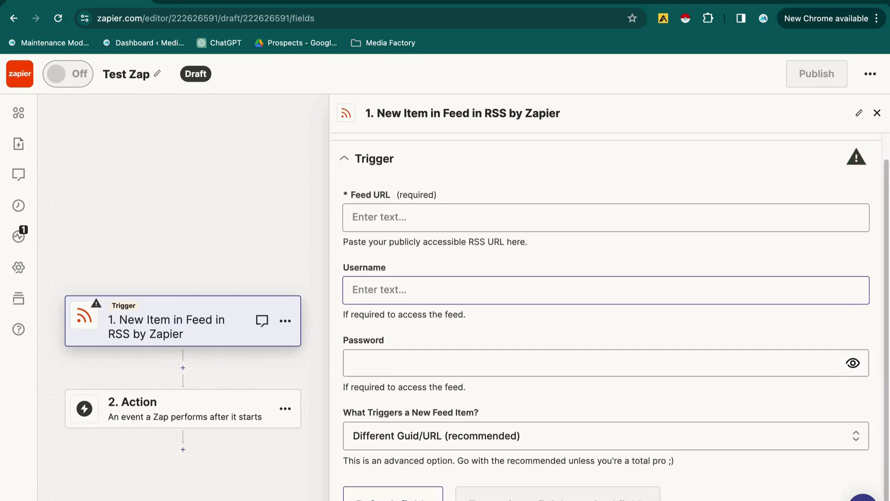
pyautogui.click(607, 217)
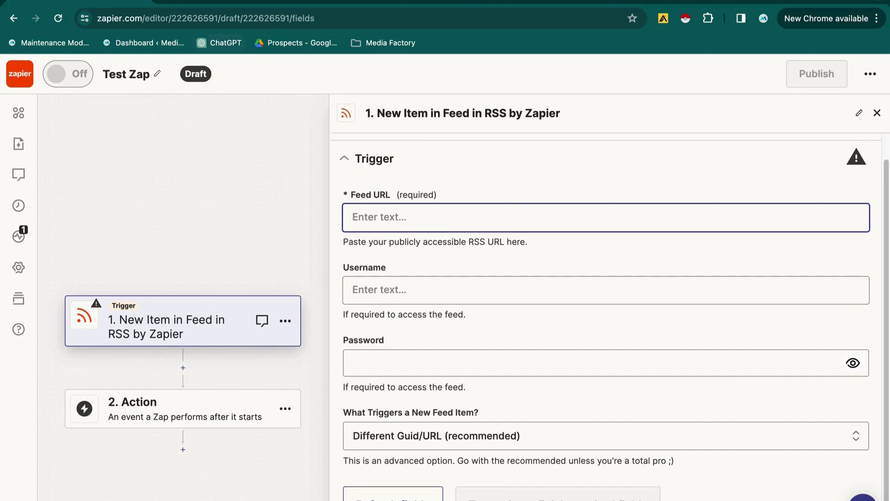
pyautogui.hotkey('ctrl', 't')
pyautogui.write('semrush.com/blog/feed')
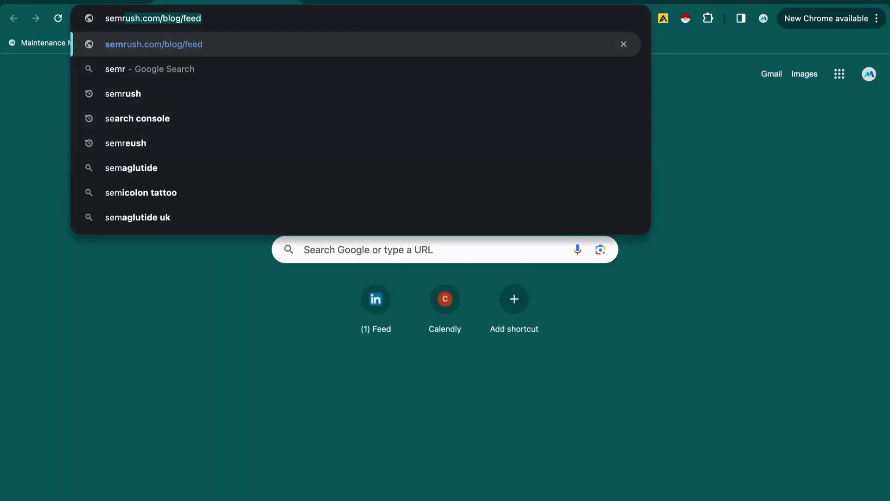
pyautogui.press('Return')
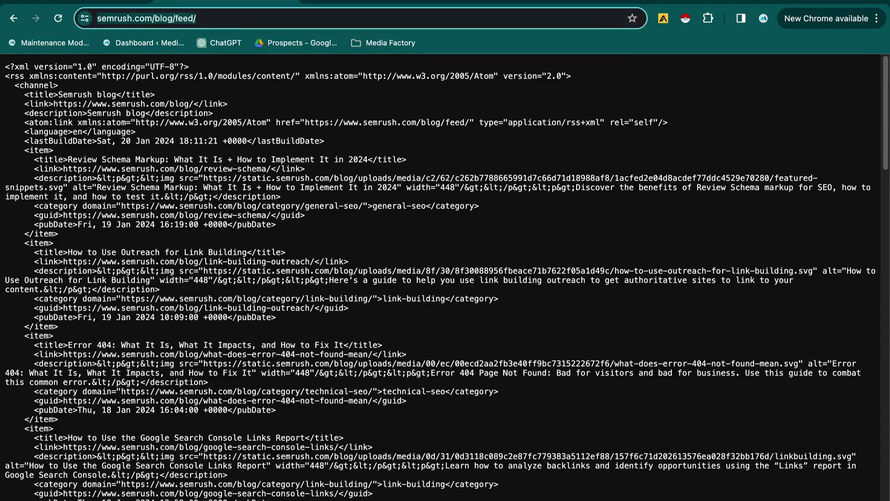
pyautogui.hotkey('ctrl', 'shift', 'Tab')
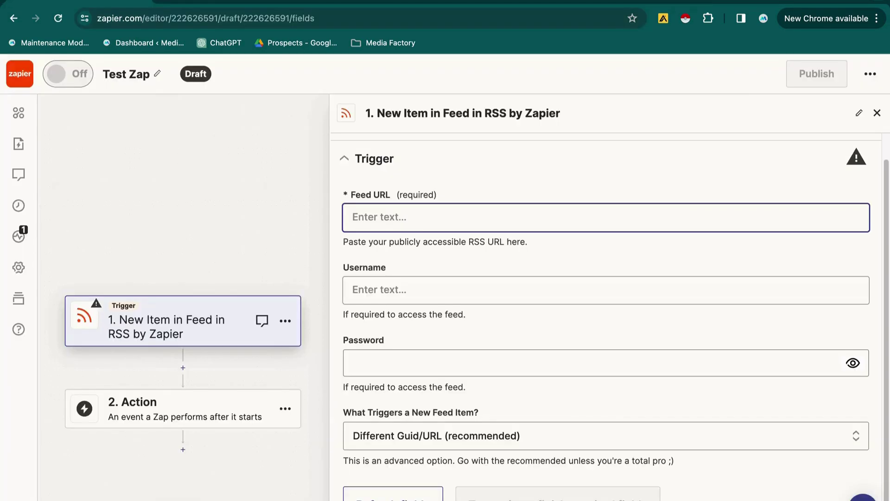
pyautogui.write('https://www.semrush.com/blog/feed/')
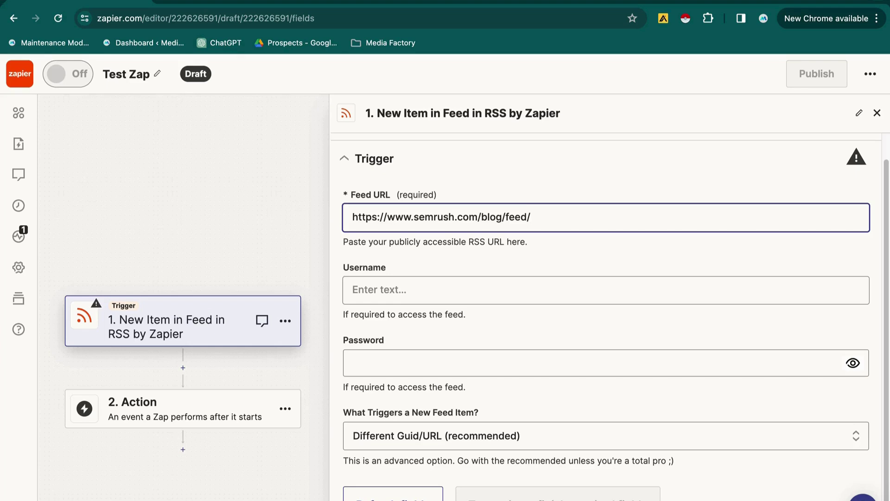
# Choose Different Guid/URL (recommended) as what triggers a new feed item and continue to the trigger test
pyautogui.click(605, 256)
pyautogui.scroll(-1, 605, 256)
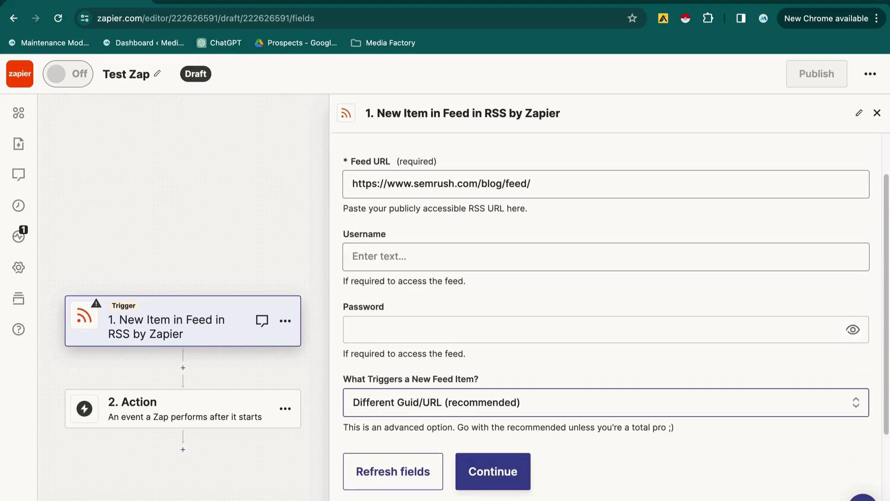
pyautogui.click(606, 403)
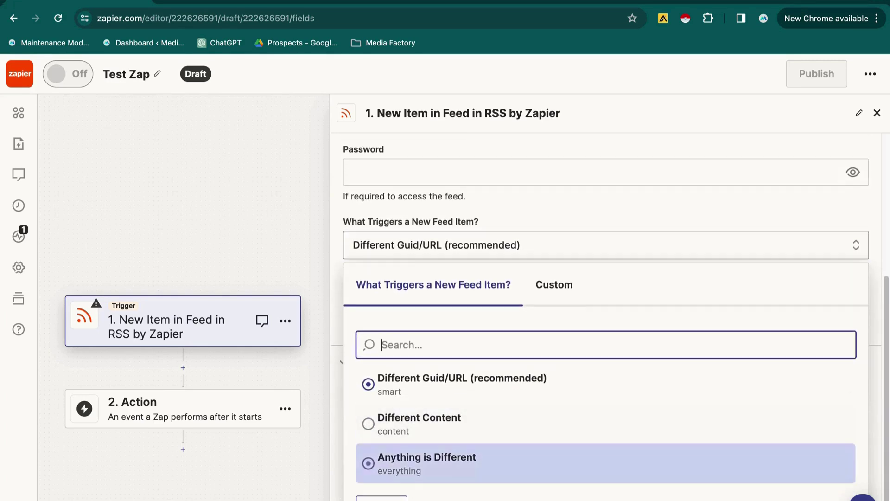
pyautogui.click(478, 379)
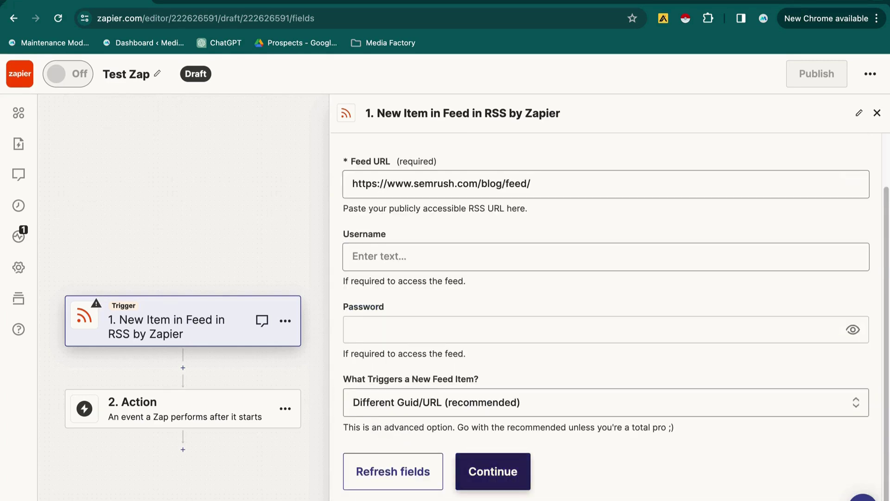
pyautogui.click(493, 471)
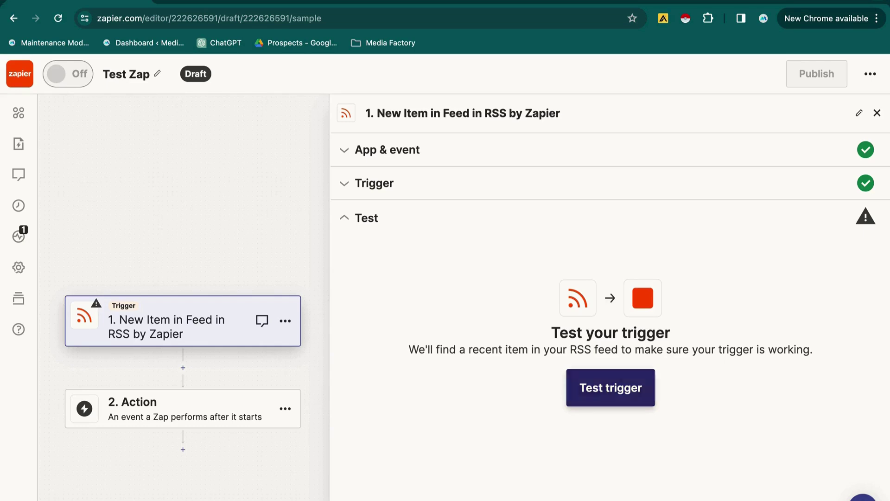
# Test the RSS trigger, review the fields of the New Item in Feed C record and continue with it
pyautogui.click(611, 388)
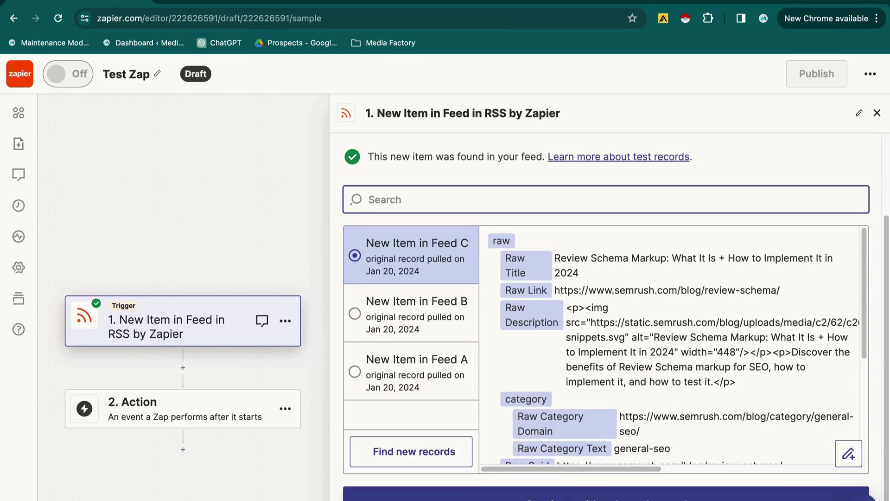
pyautogui.scroll(-5, 677, 347)
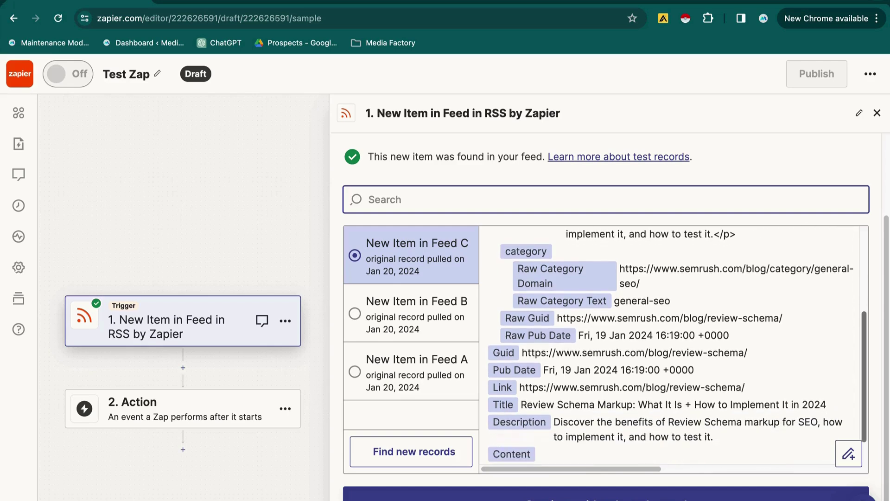
pyautogui.scroll(-1, 677, 347)
pyautogui.scroll(-1, 678, 347)
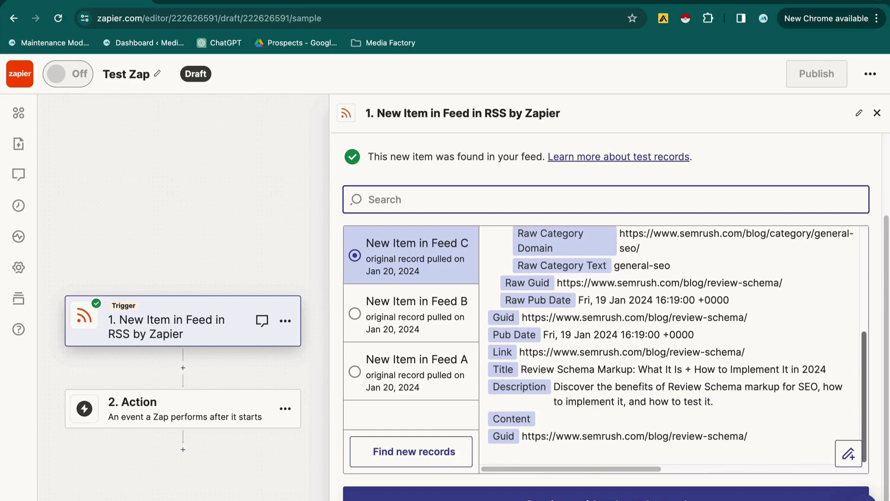
pyautogui.scroll(5, 671, 347)
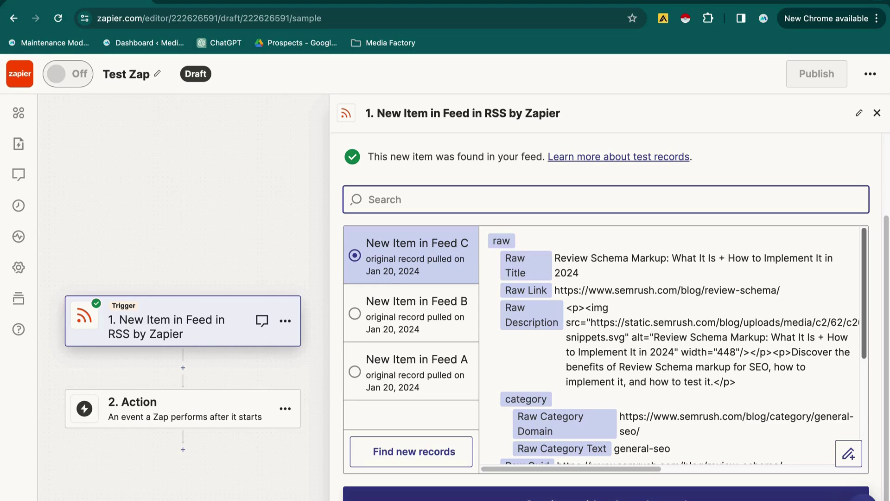
pyautogui.click(606, 494)
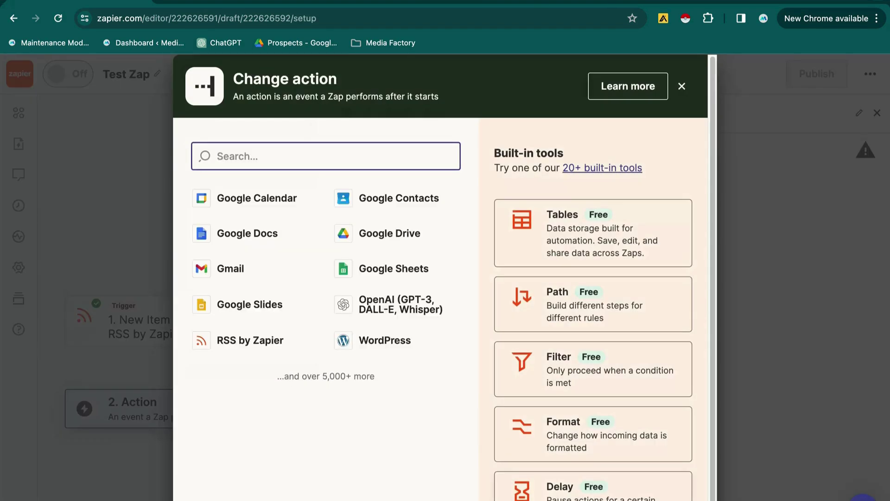
# Choose Google Sheets as the Zap's action app and look through its available events
pyautogui.click(394, 269)
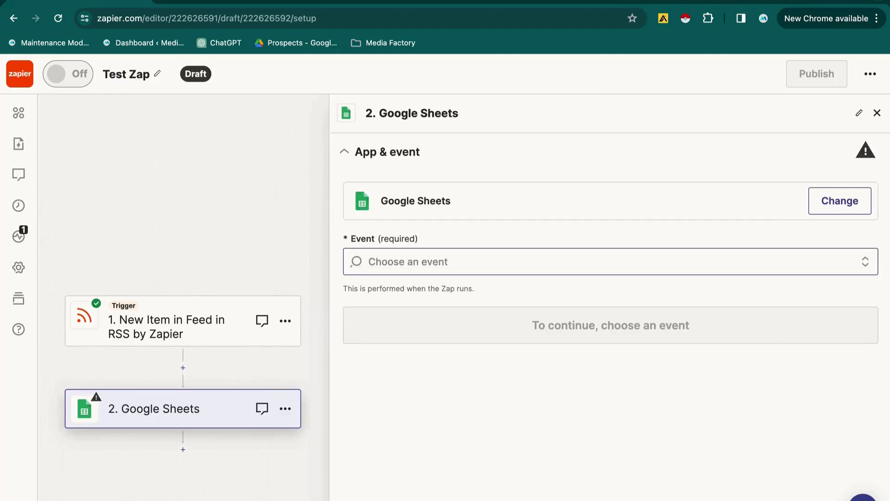
pyautogui.click(413, 262)
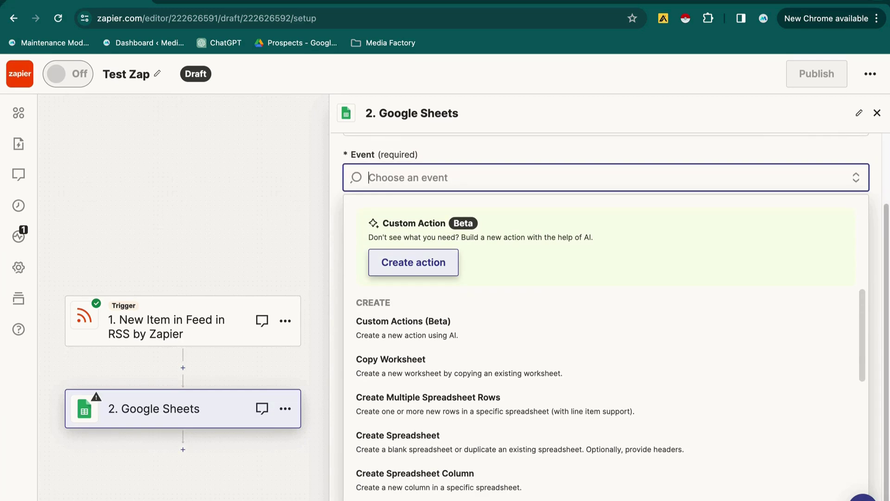
pyautogui.scroll(-3, 603, 446)
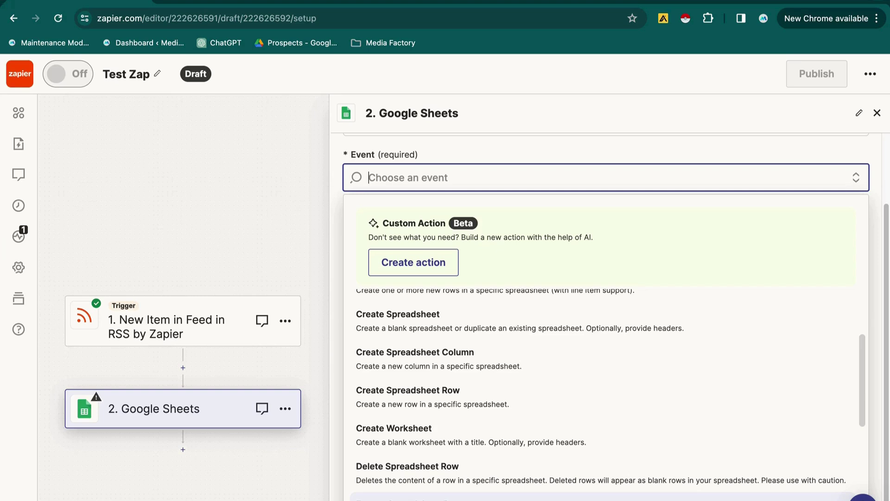
pyautogui.scroll(-6, 603, 399)
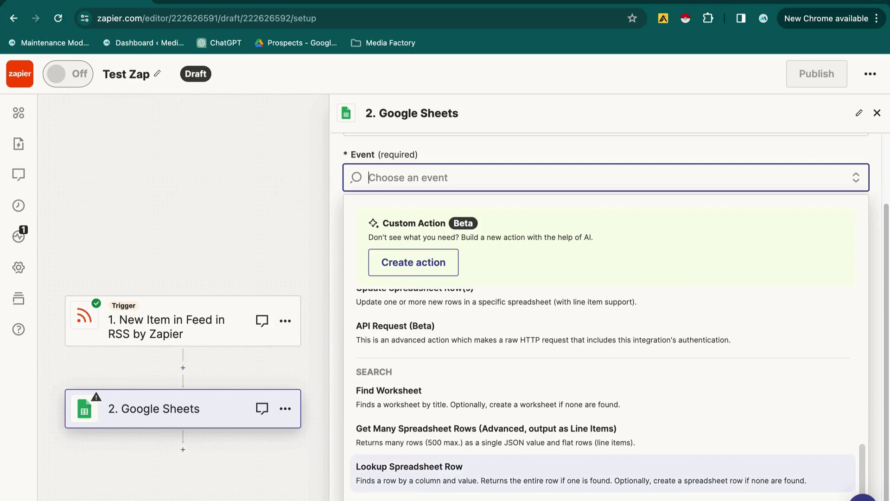
pyautogui.scroll(4, 603, 380)
pyautogui.scroll(2, 603, 360)
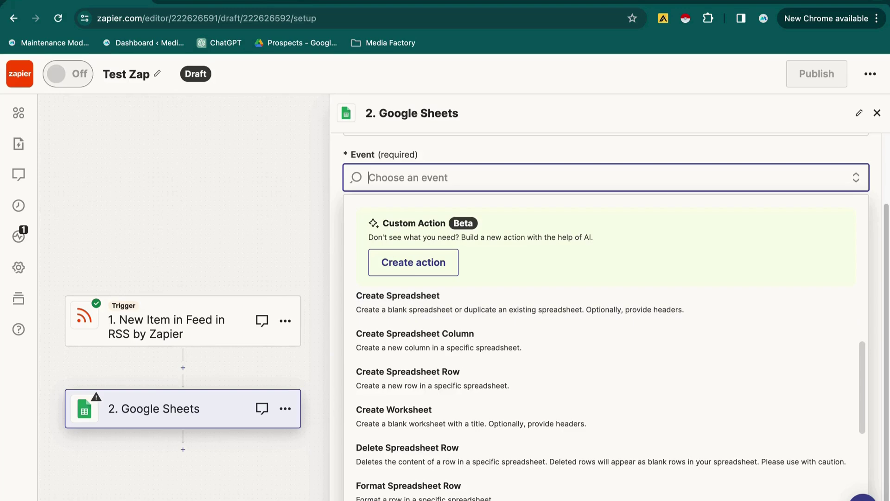
# Search for "drive" in a new browser tab and open the Google Drive home page
pyautogui.hotkey('ctrl', 't')
pyautogui.write('drive')
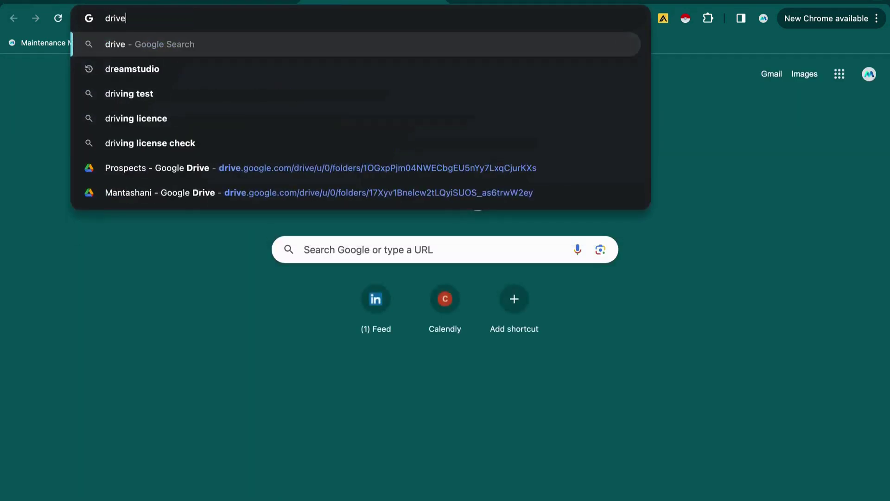
pyautogui.press('Return')
pyautogui.click(267, 209)
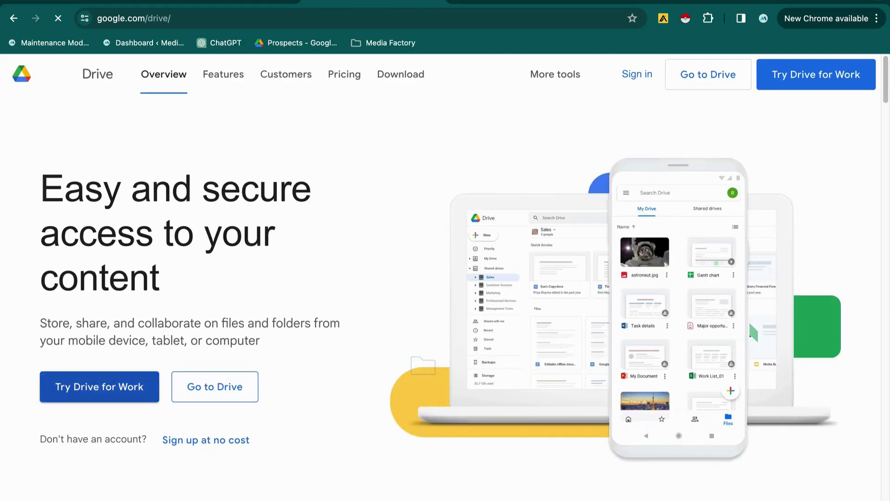
pyautogui.click(215, 387)
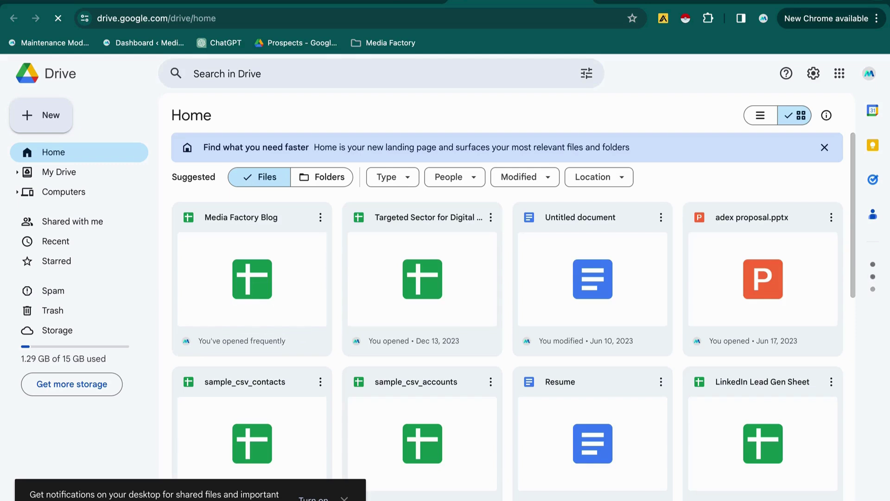
# Create a blank Google Sheets spreadsheet named "Test Sheet" with the column header "Blog Title" in cell A1
pyautogui.click(41, 115)
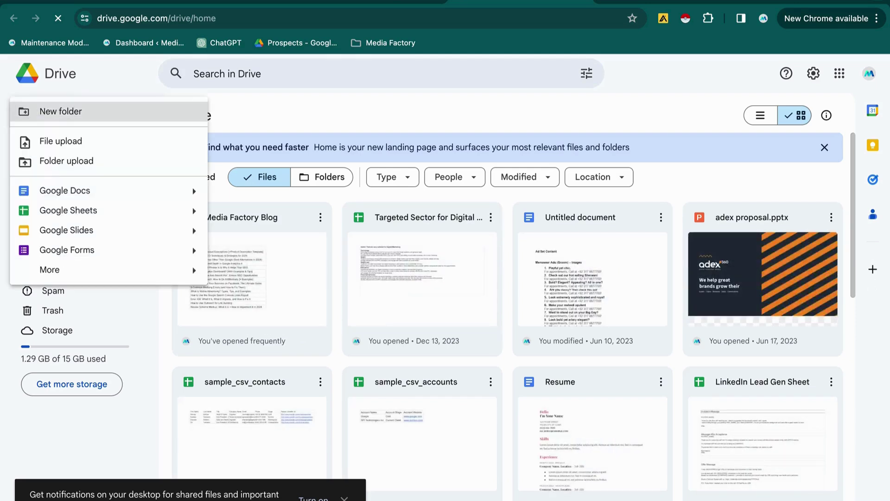
pyautogui.click(68, 211)
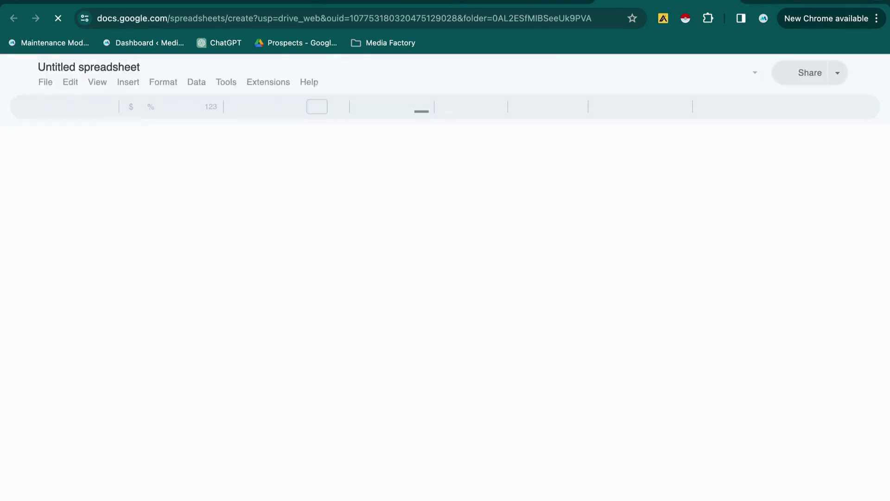
pyautogui.doubleClick(90, 68)
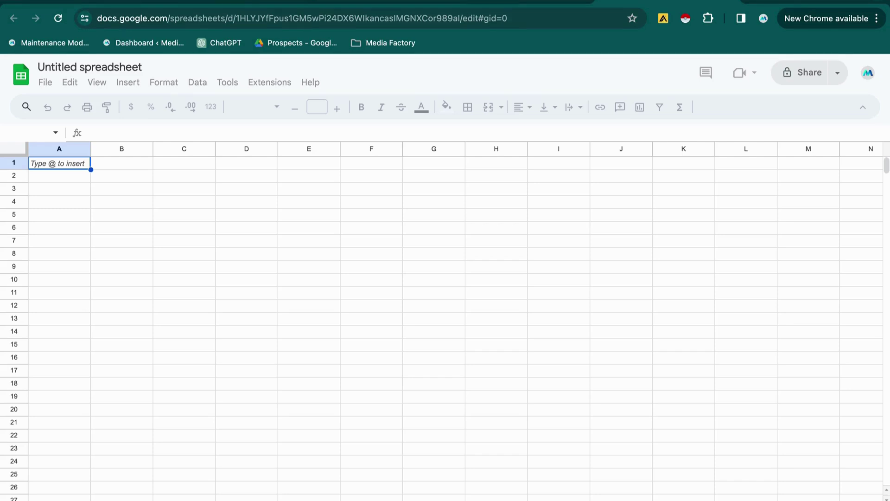
pyautogui.click(90, 68)
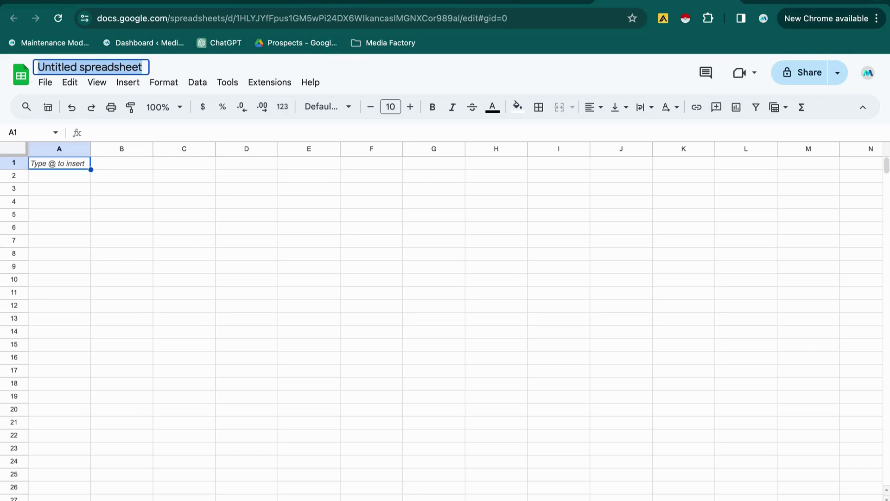
pyautogui.write('Test S')
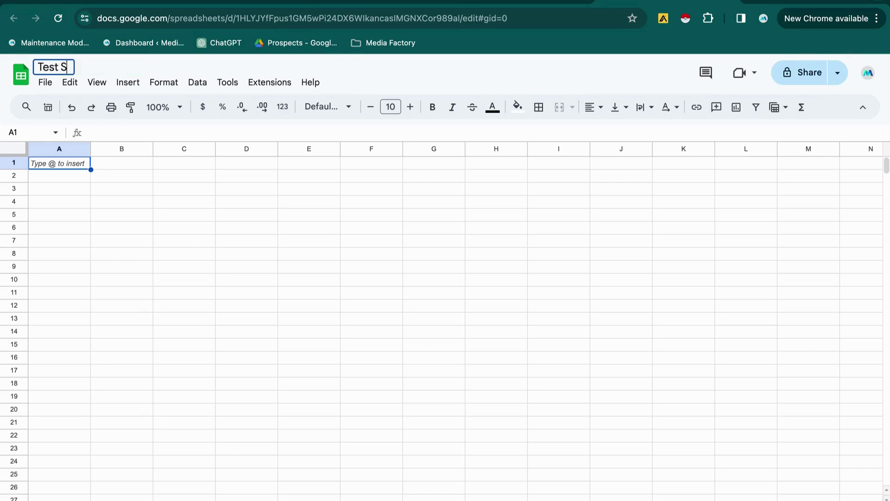
pyautogui.write('heet')
pyautogui.press('Return')
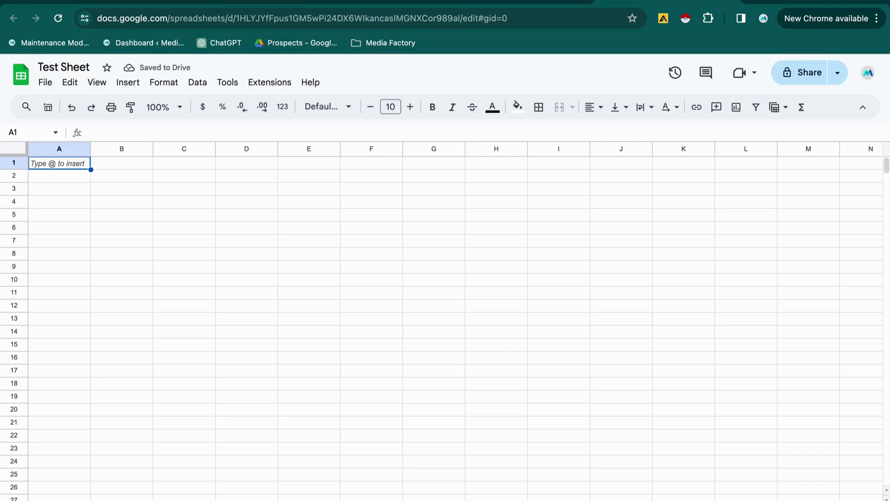
pyautogui.write('Blog Title')
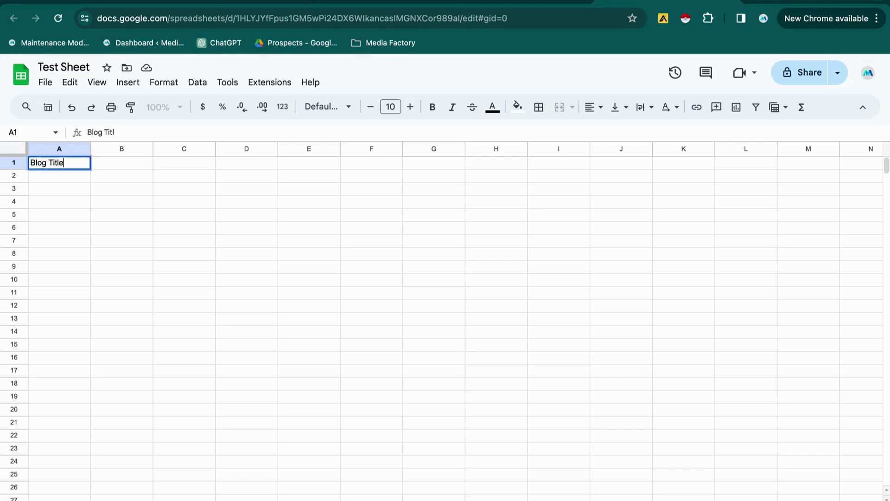
pyautogui.press('Return')
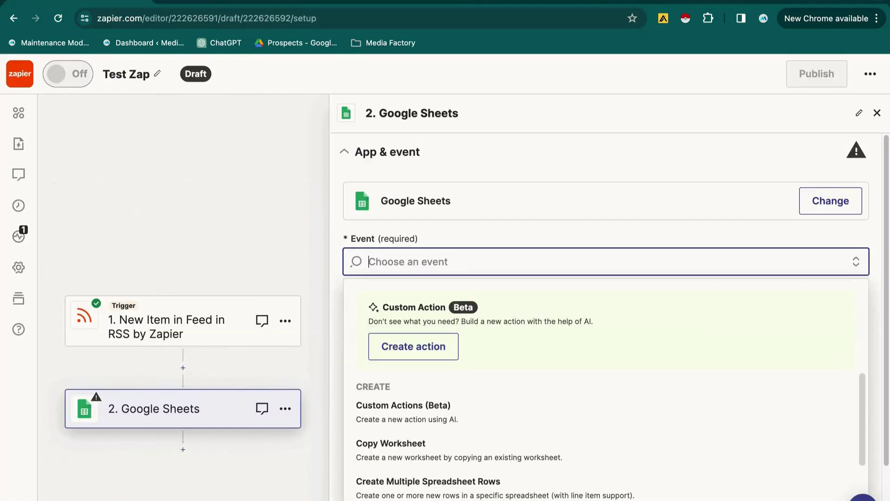
# Choose Create Spreadsheet Row as the event of the Zap's Google Sheets action and continue to the account settings
pyautogui.scroll(-2, 603, 324)
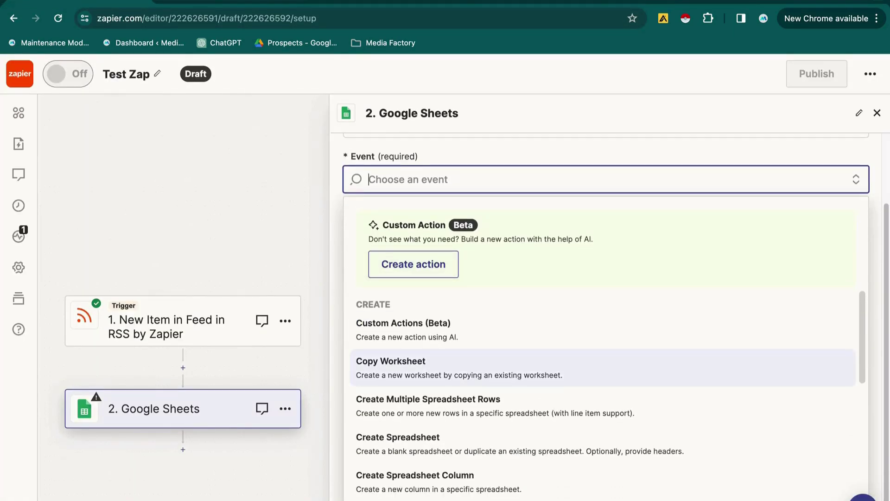
pyautogui.scroll(2, 603, 367)
pyautogui.scroll(-2, 603, 367)
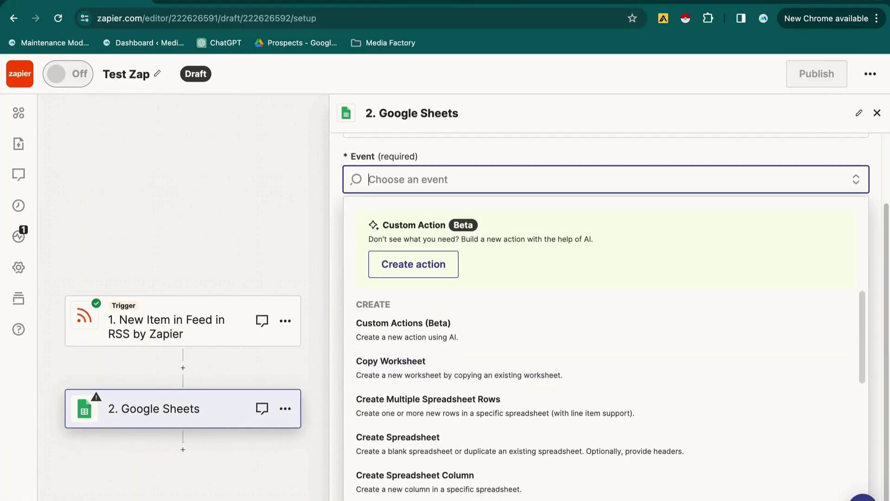
pyautogui.scroll(2, 603, 315)
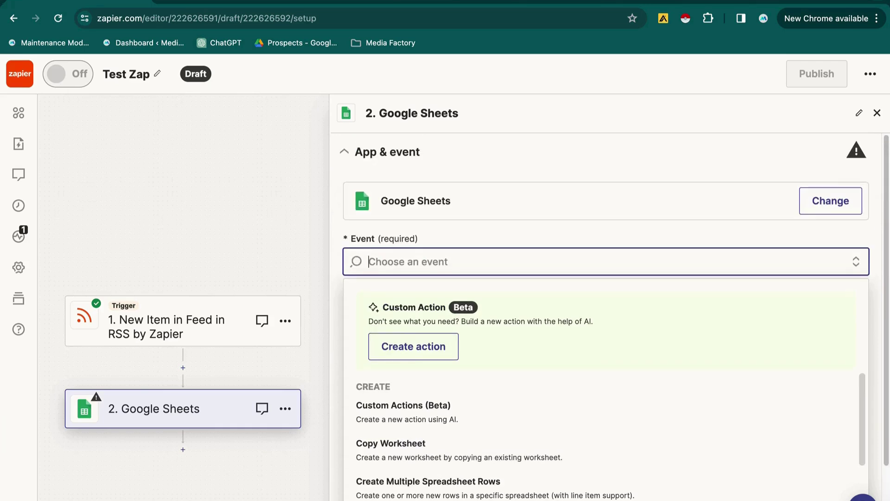
pyautogui.scroll(-2, 603, 371)
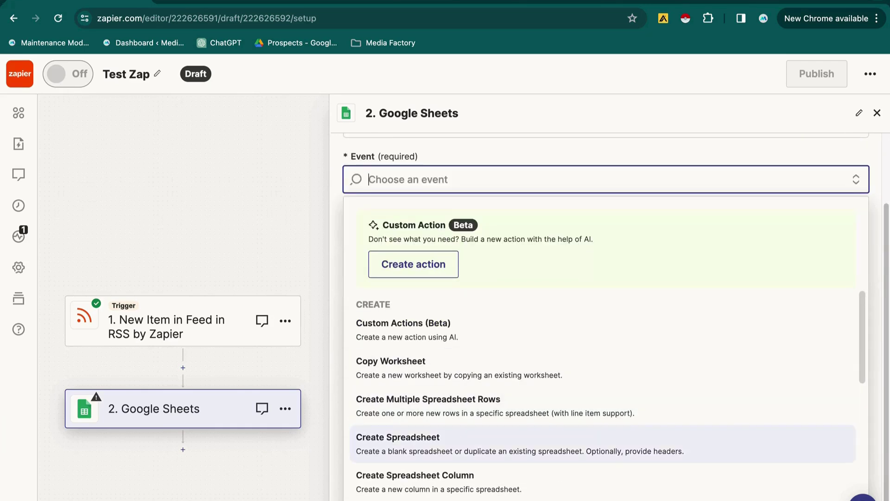
pyautogui.scroll(-2, 603, 450)
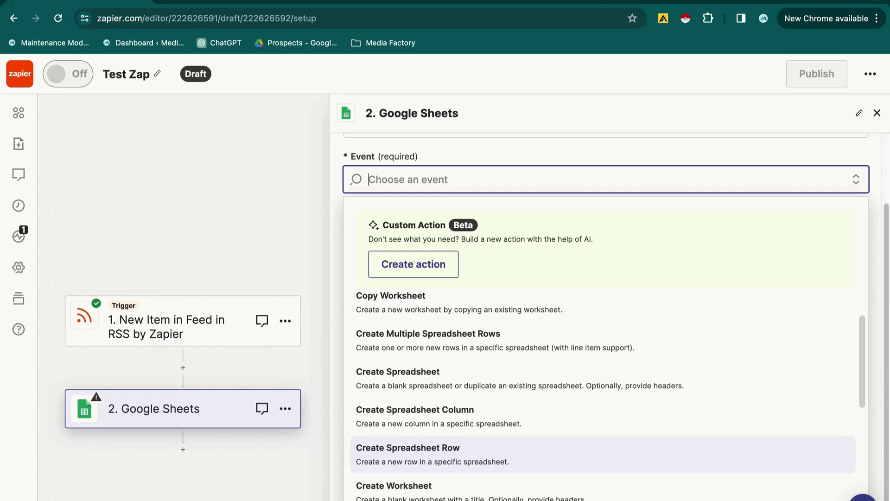
pyautogui.click(464, 454)
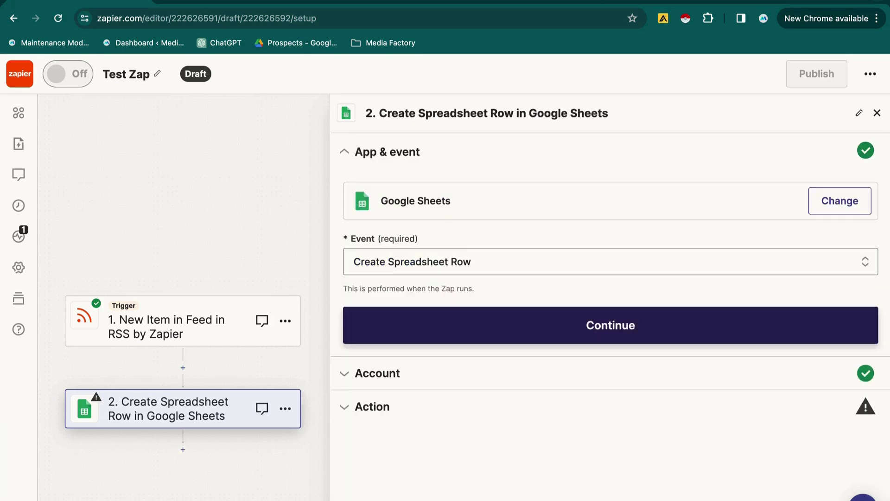
pyautogui.click(611, 326)
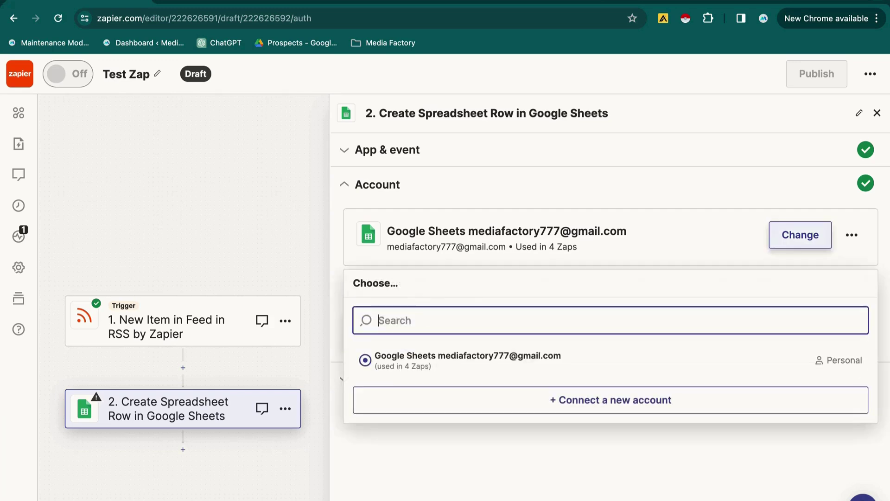
# Connect the Media Factory Google account as a new Google Sheets account, allow Zapier access to it and continue to the action settings
pyautogui.click(800, 235)
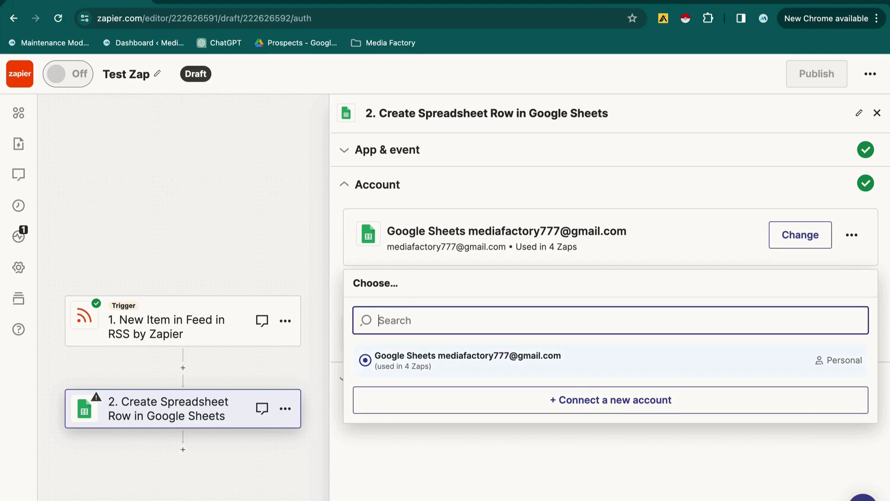
pyautogui.click(611, 361)
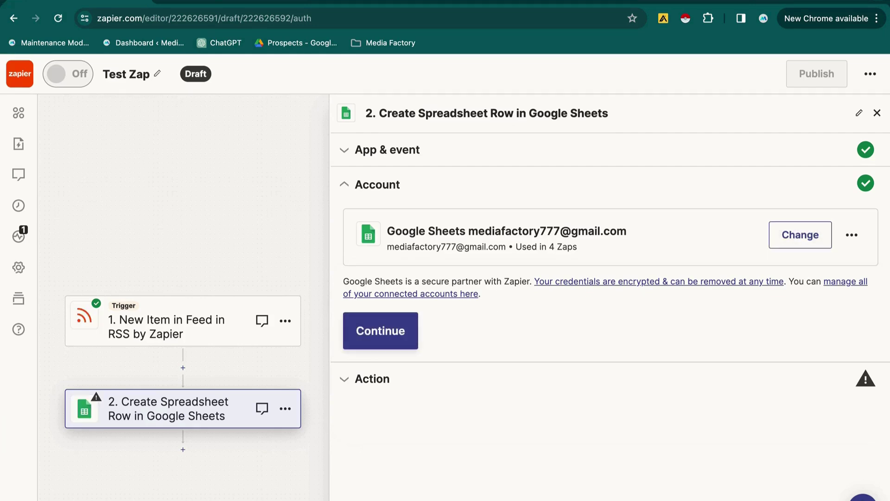
pyautogui.click(801, 235)
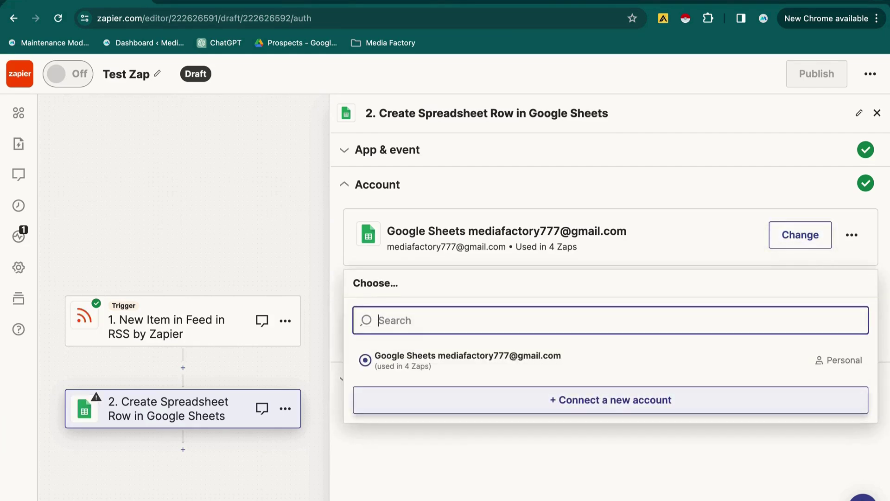
pyautogui.click(610, 400)
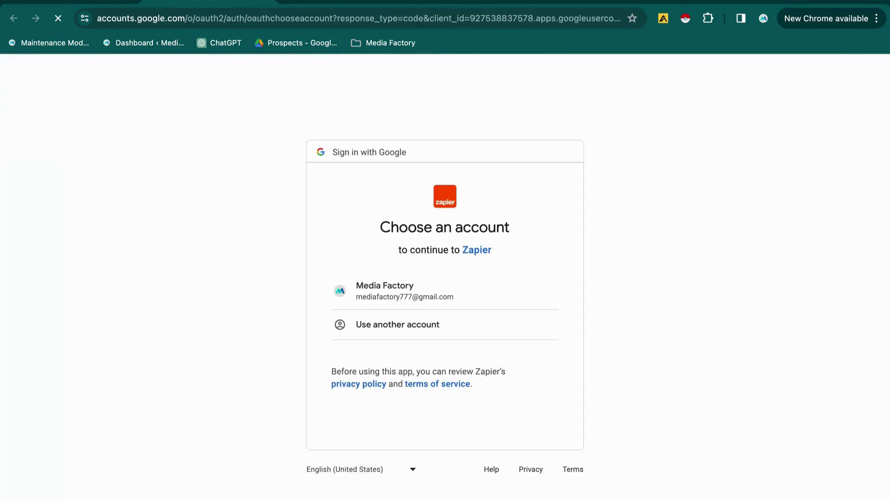
pyautogui.press('super+w')
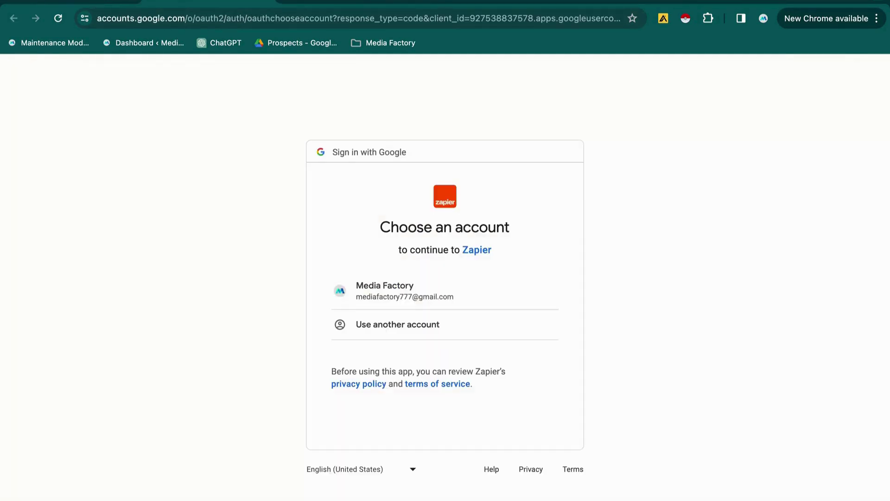
pyautogui.click(445, 291)
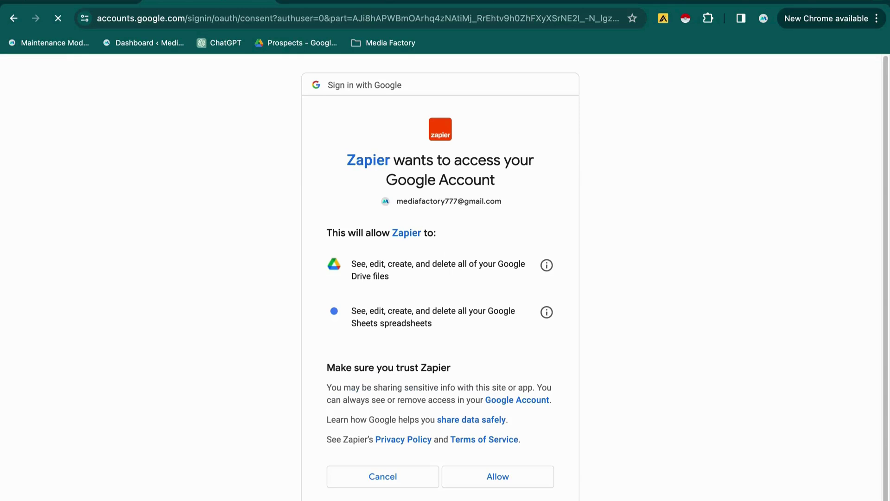
pyautogui.click(498, 477)
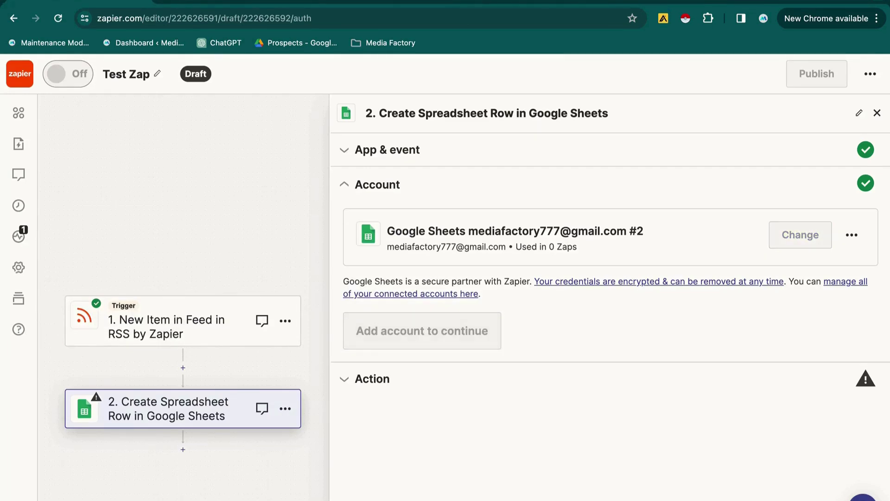
pyautogui.click(380, 331)
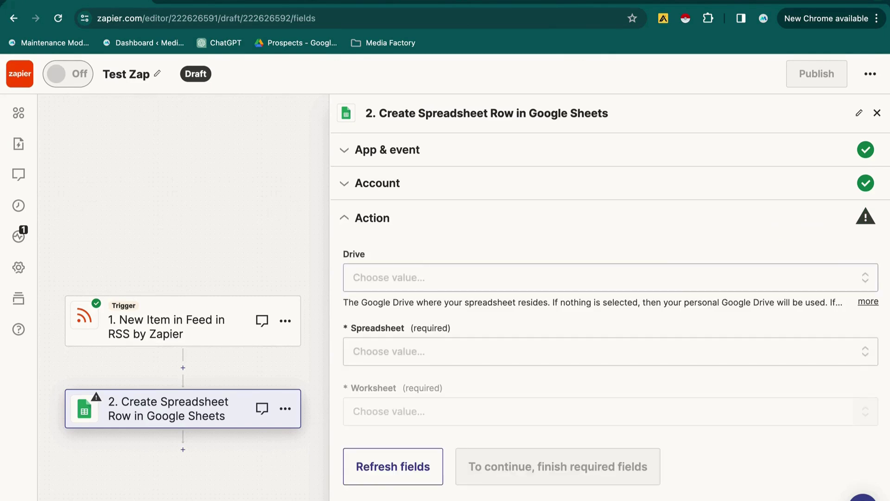
# Choose My Google Drive as the action's drive and find and select Test Sheet as the spreadsheet
pyautogui.click(610, 277)
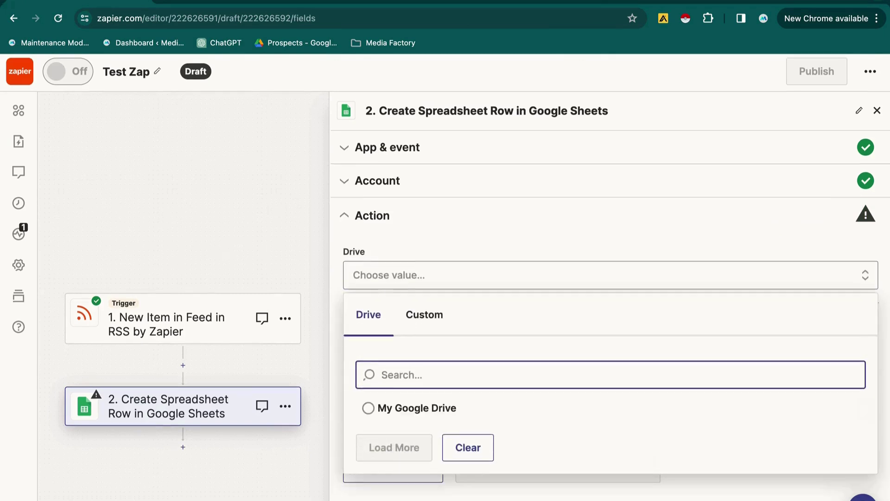
pyautogui.click(417, 411)
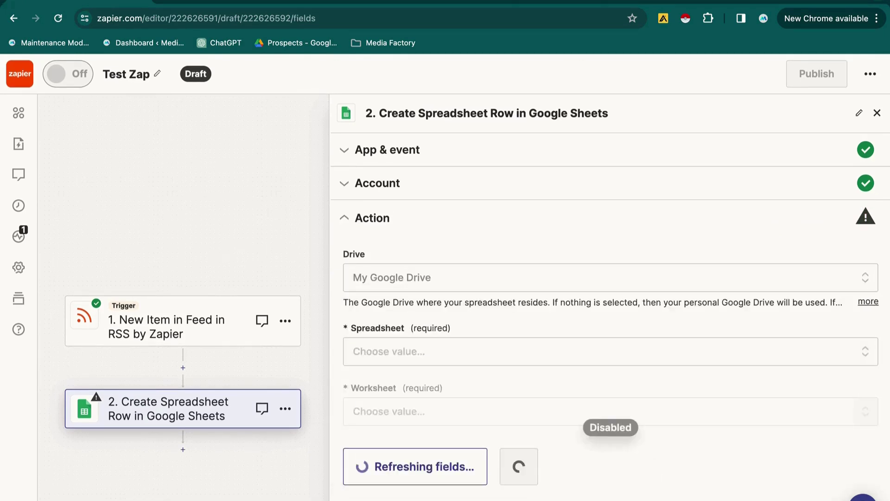
pyautogui.click(611, 351)
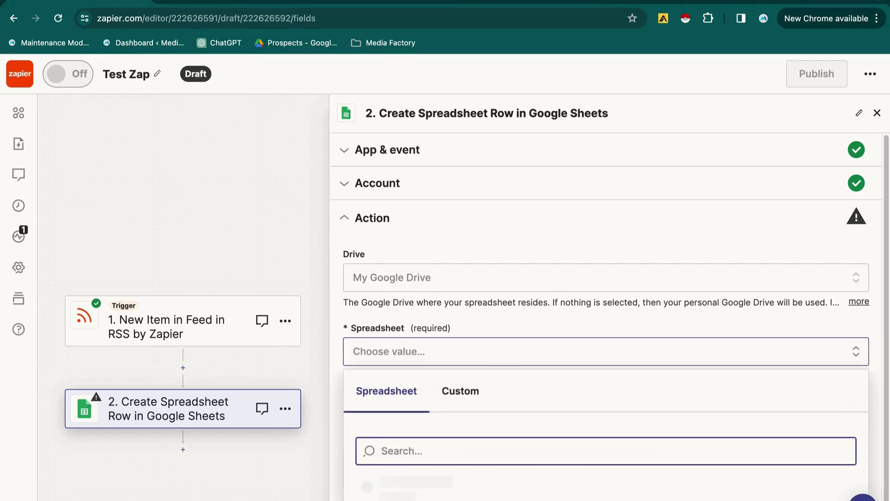
pyautogui.scroll(-1, 610, 394)
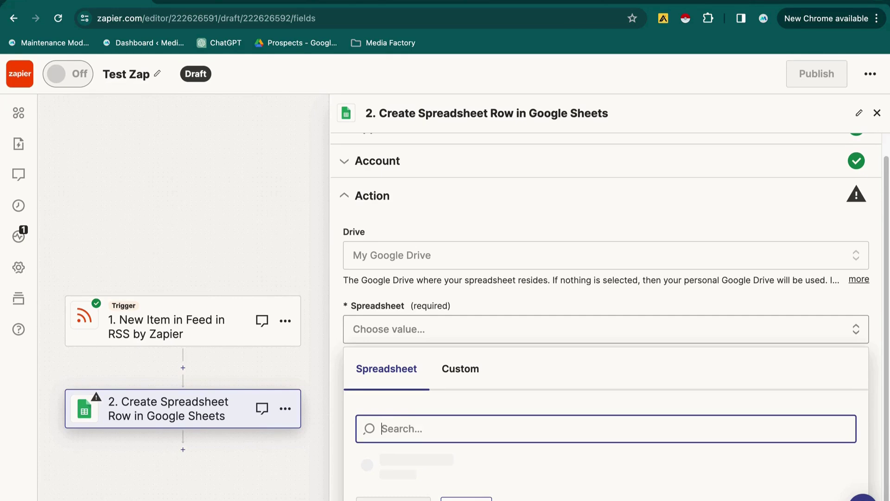
pyautogui.write('test')
pyautogui.press('Return')
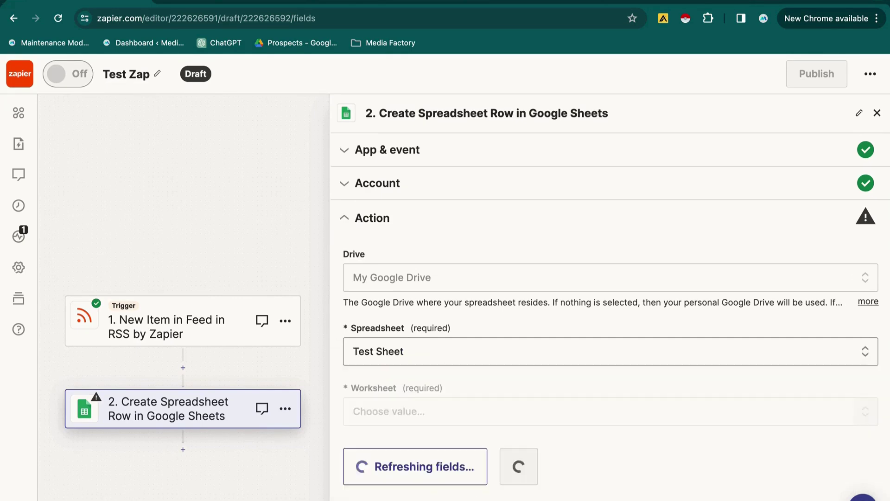
# Choose Sheet1 as the worksheet that receives the new rows
pyautogui.click(560, 411)
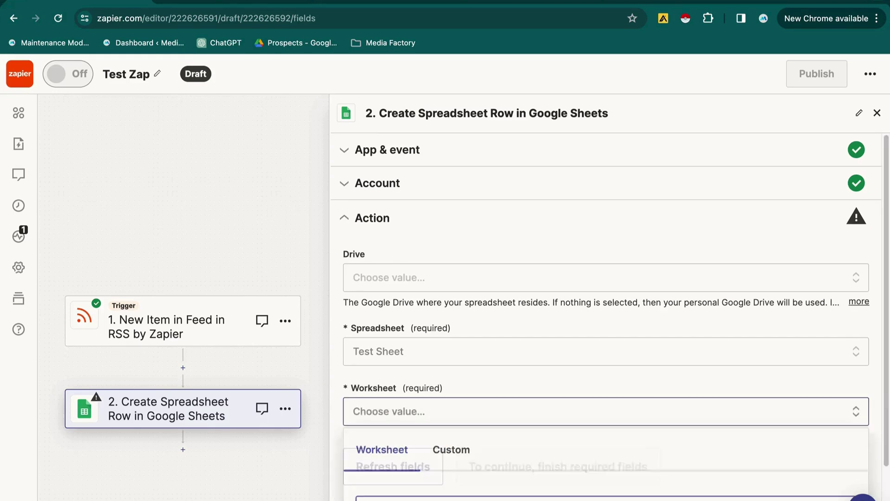
pyautogui.scroll(-2, 560, 411)
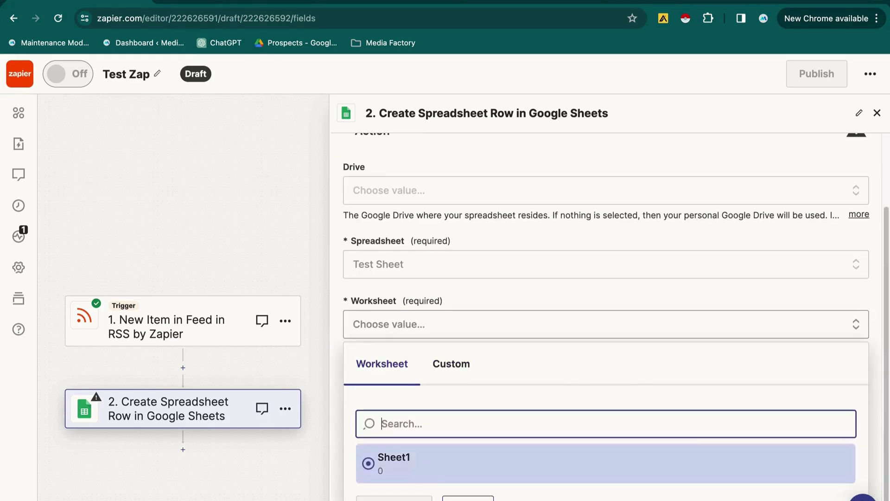
pyautogui.click(394, 464)
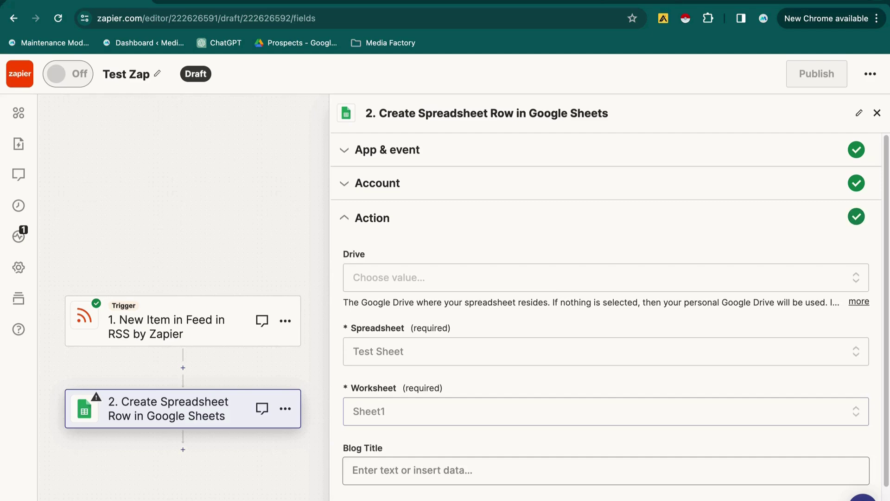
# Map the Blog Title column to the Title value of the RSS trigger's new feed item
pyautogui.scroll(-2, 560, 418)
pyautogui.click(560, 417)
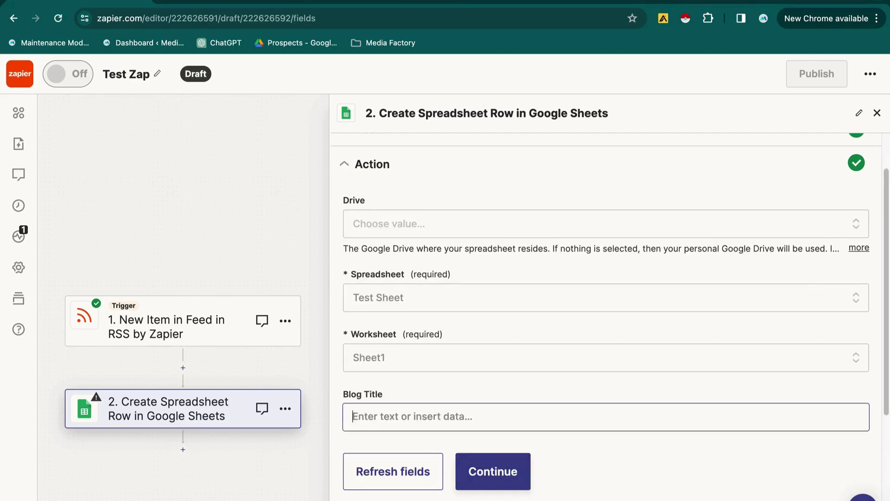
pyautogui.scroll(-4, 559, 389)
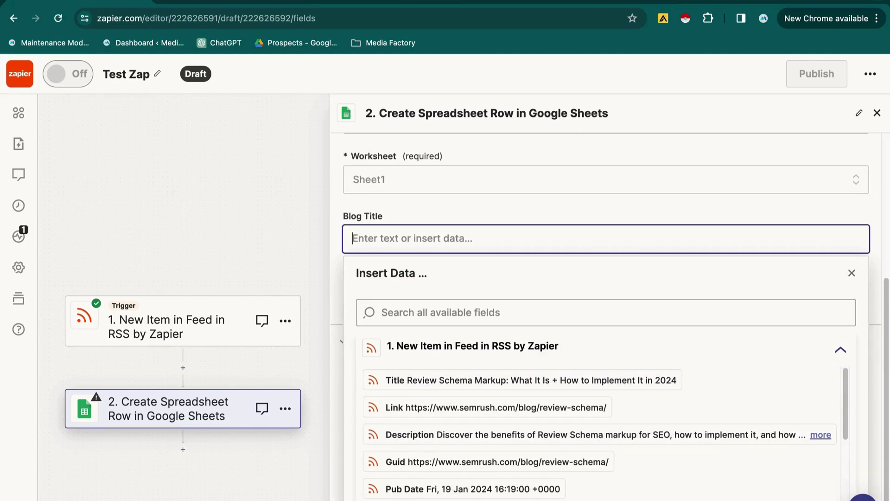
pyautogui.scroll(-1, 557, 434)
pyautogui.scroll(1, 557, 434)
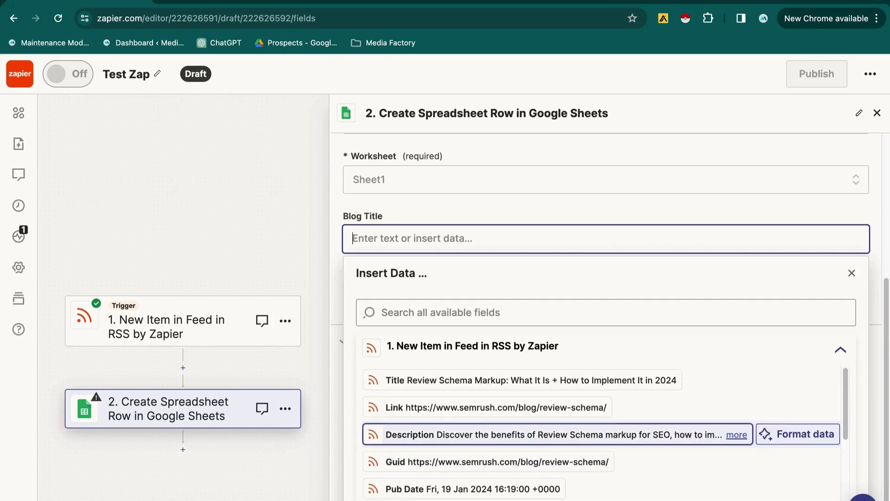
pyautogui.click(522, 380)
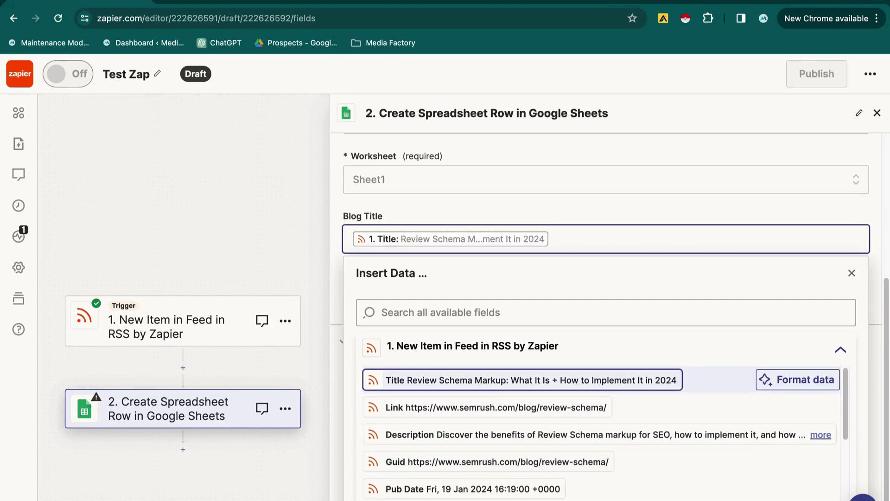
# Finish the Google Sheets action's field setup and test the step by sending the sample blog title as a new spreadsheet row
pyautogui.click(852, 273)
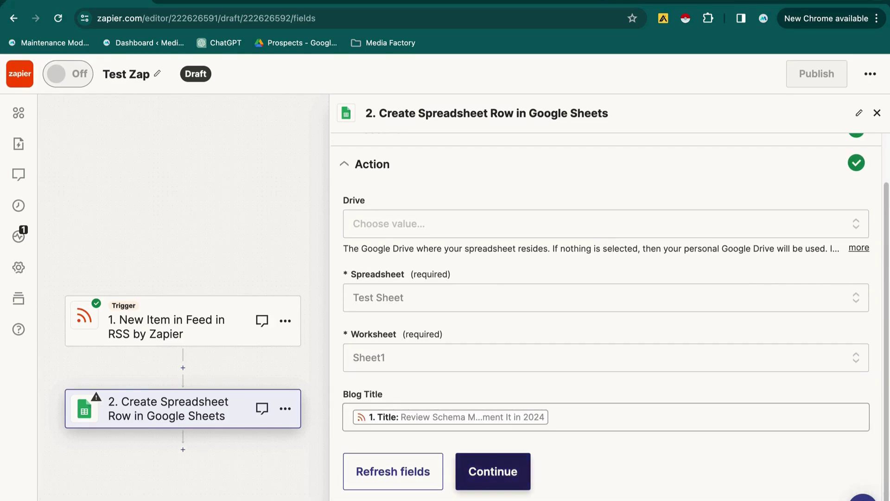
pyautogui.click(493, 471)
pyautogui.scroll(-1, 605, 391)
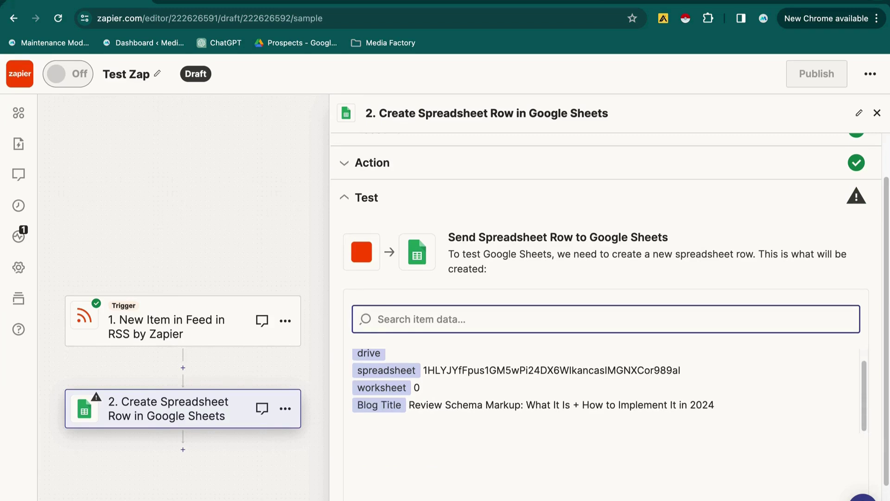
pyautogui.scroll(-1, 606, 315)
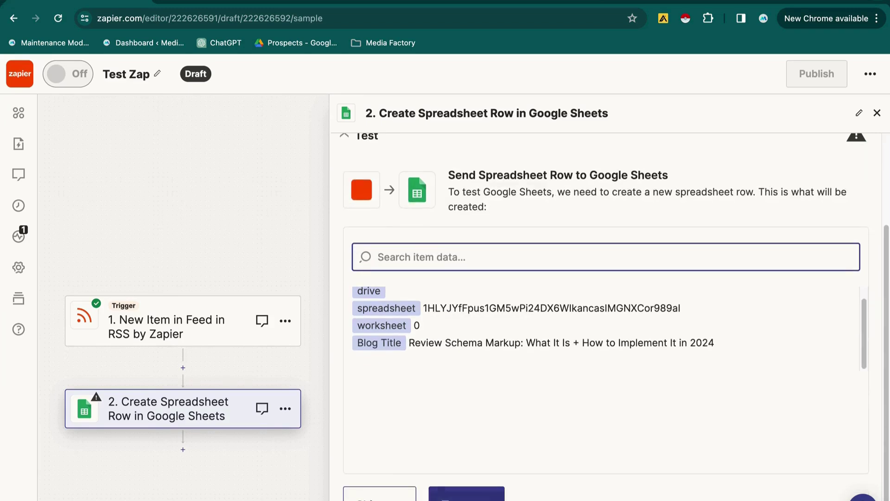
pyautogui.click(466, 494)
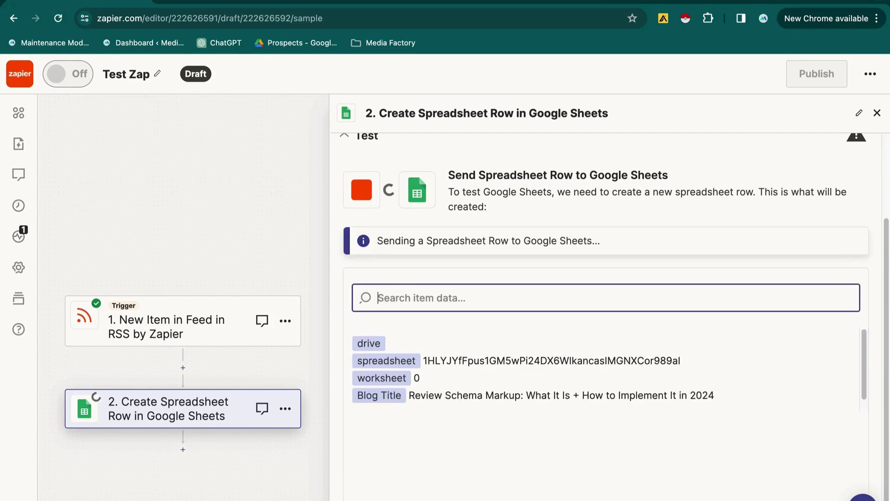
# Publish the Zap with its RSS trigger and Google Sheets row action
pyautogui.scroll(-1, 606, 315)
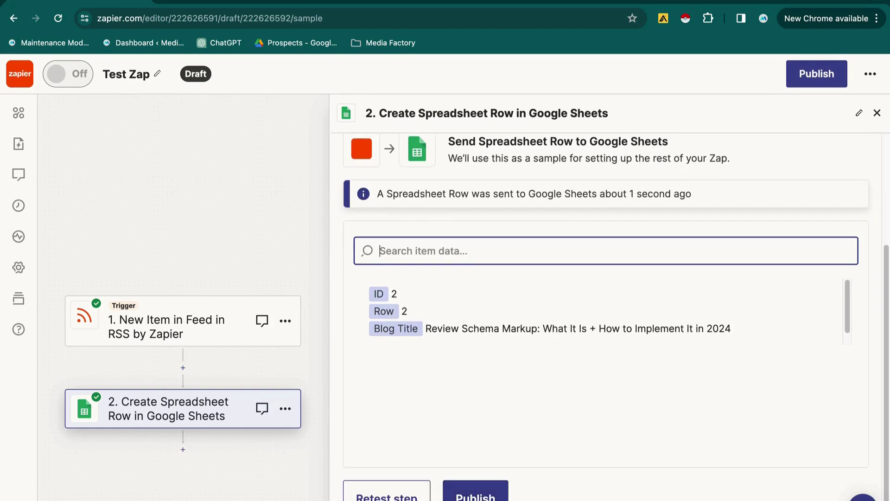
pyautogui.click(476, 492)
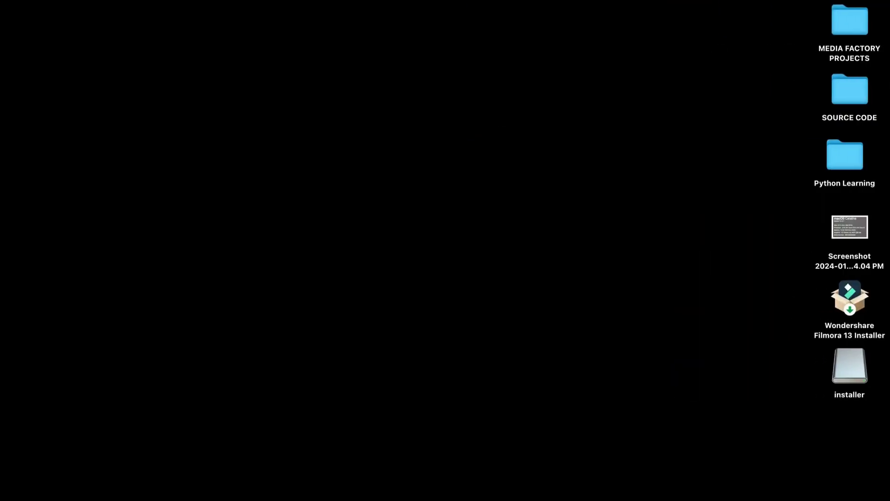
pyautogui.click(520, 0)
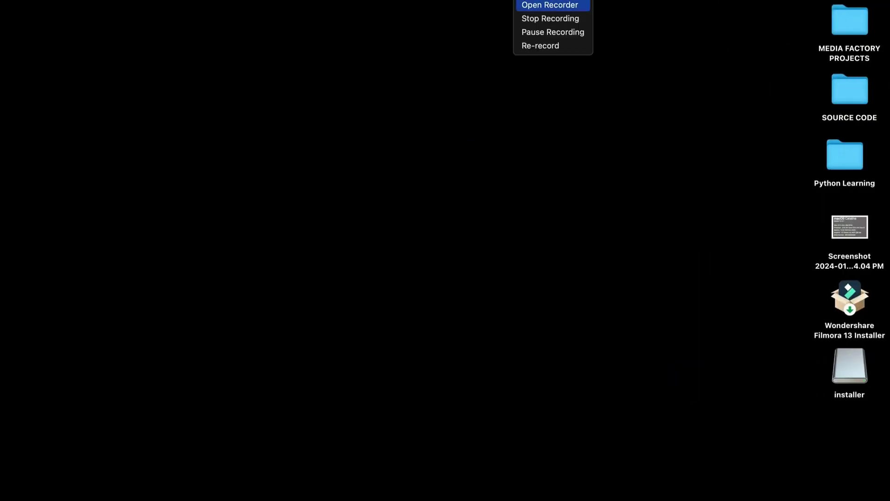